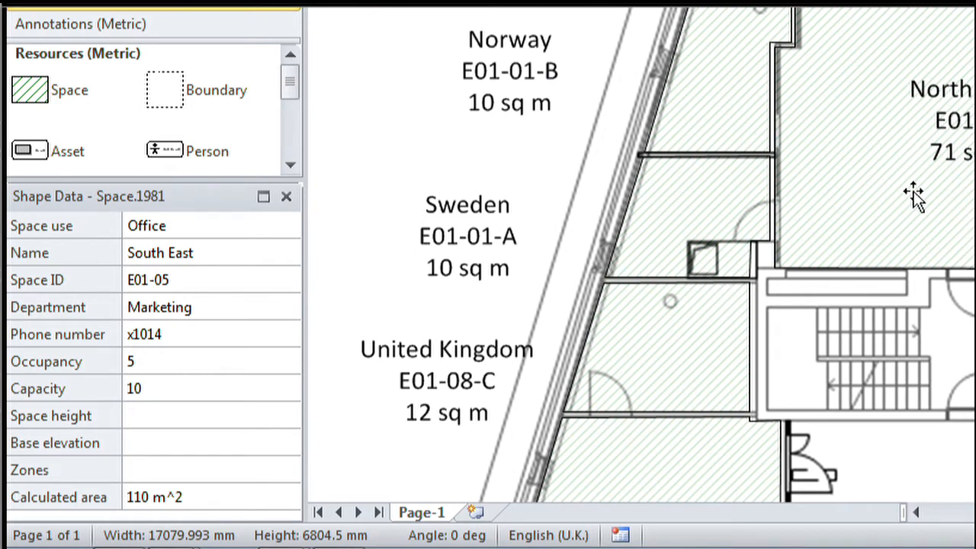
Review the shape data of the Norway, Sweden and United Kingdom spaces on the floor plan.
{"action": "left_click", "coordinate": [704, 84]}
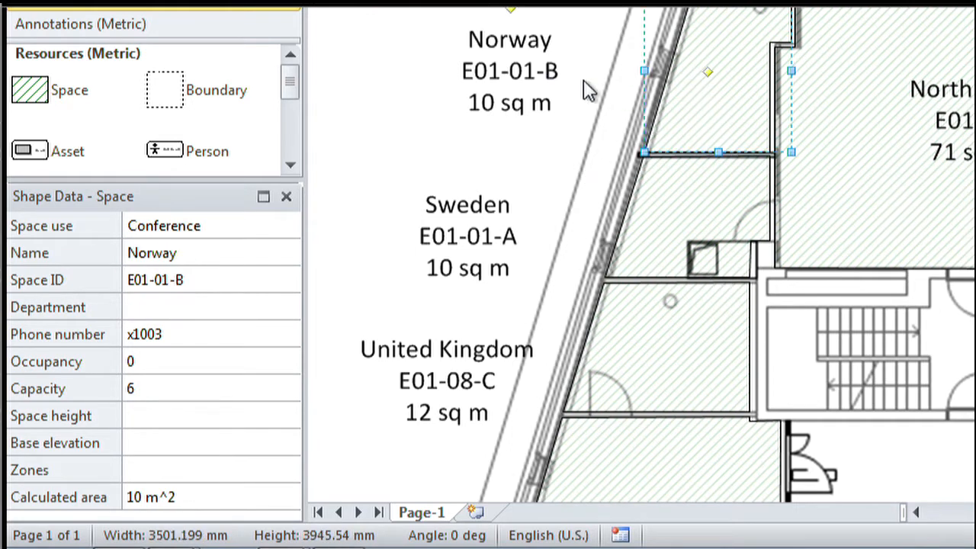
{"action": "left_click", "coordinate": [647, 240]}
{"action": "left_click", "coordinate": [645, 333]}
Create a new data graphic for the North West space with a Department item displayed as Color by Value.
{"action": "left_click", "coordinate": [867, 169]}
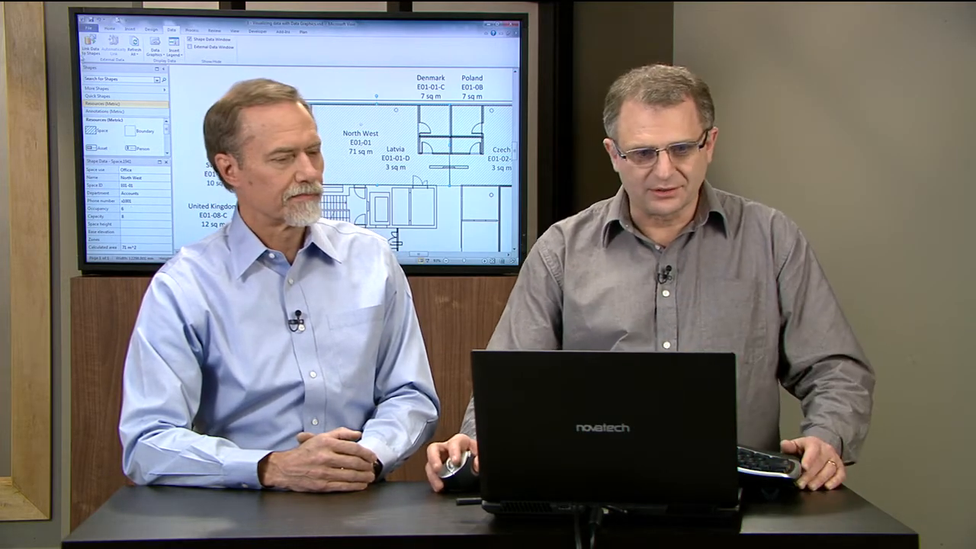
{"action": "left_click", "coordinate": [157, 53]}
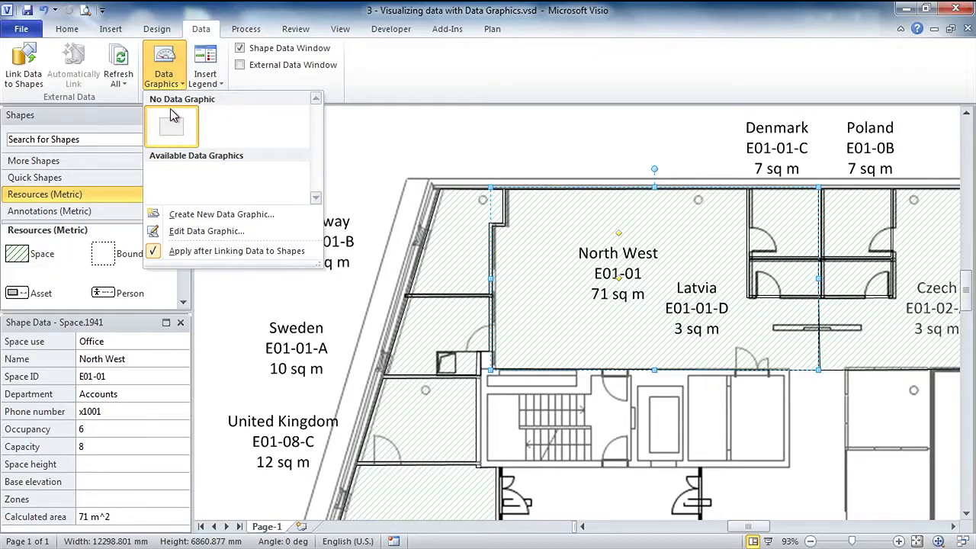
{"action": "left_click", "coordinate": [195, 216]}
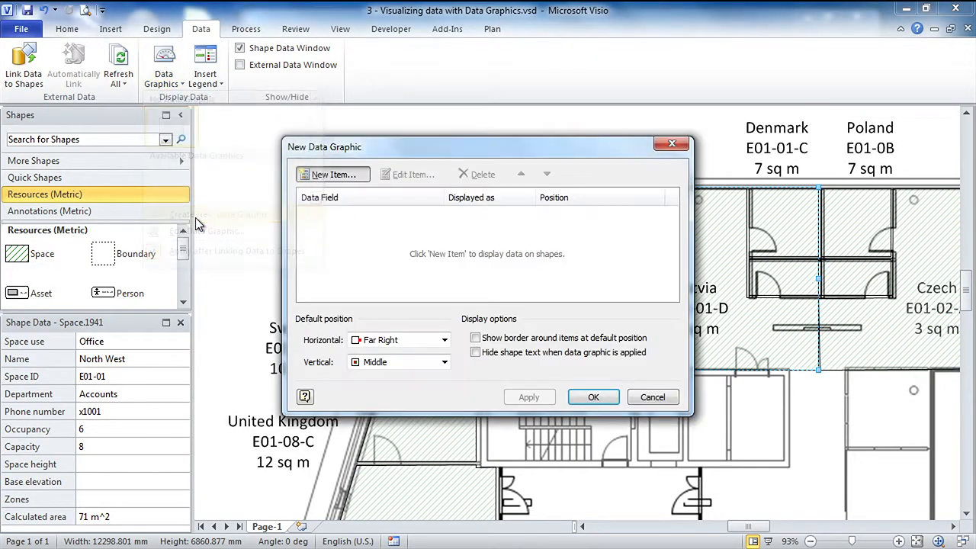
{"action": "left_click", "coordinate": [328, 174]}
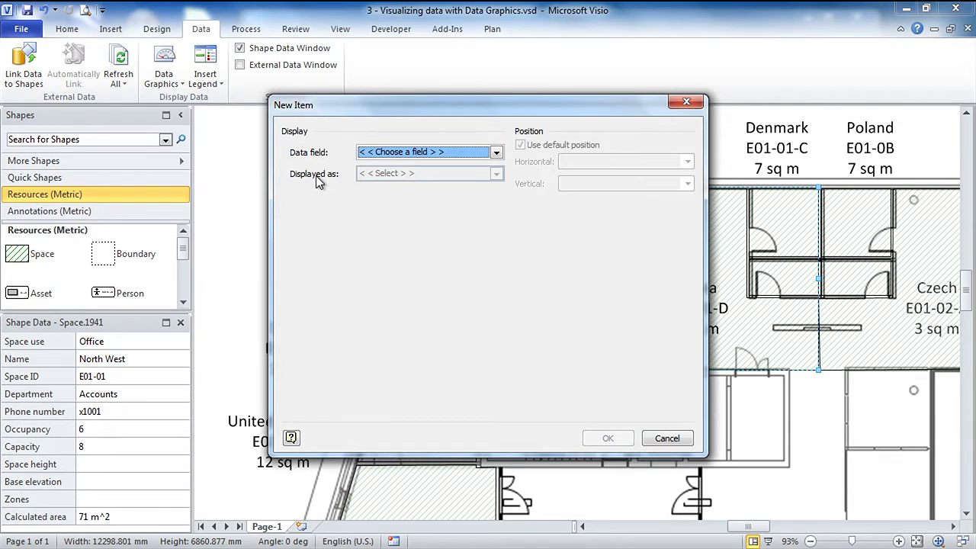
{"action": "left_click_drag", "start_coordinate": [465, 107], "coordinate": [578, 119]}
{"action": "left_click", "coordinate": [570, 162]}
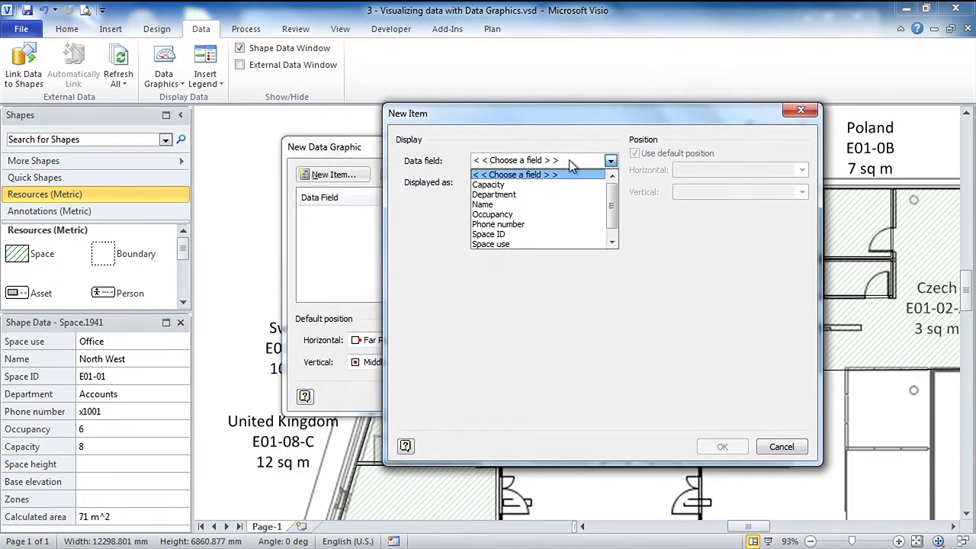
{"action": "left_click", "coordinate": [523, 196]}
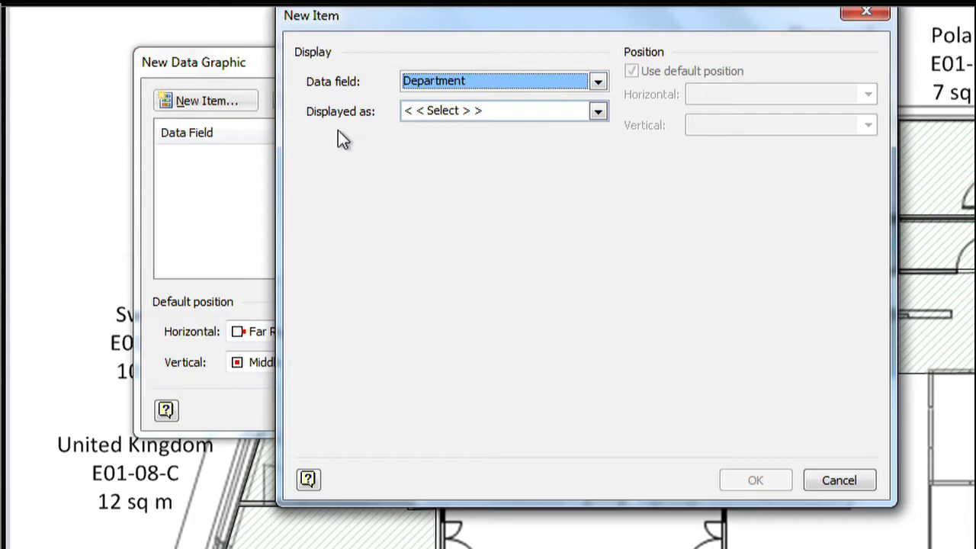
{"action": "left_click", "coordinate": [598, 113]}
{"action": "left_click", "coordinate": [488, 189]}
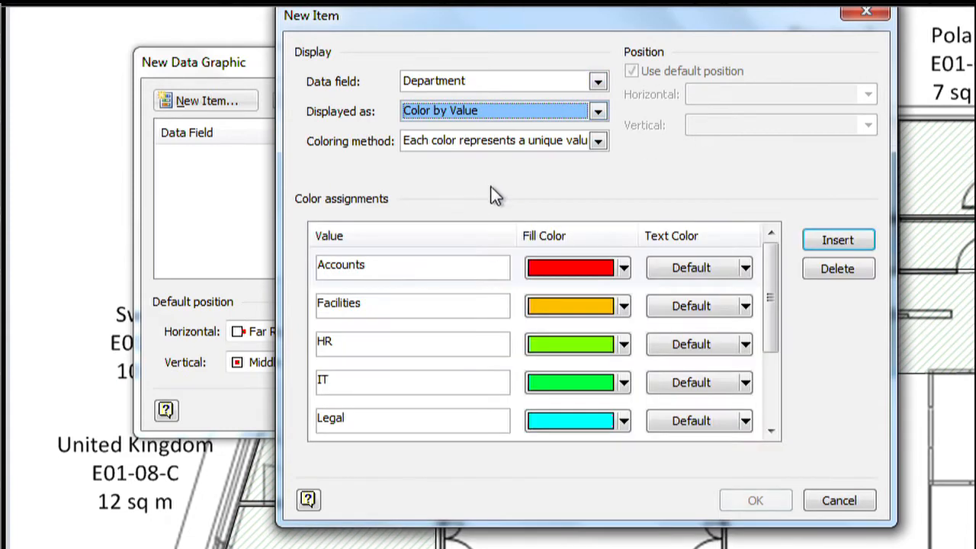
Examine the department color assignments and the fill and text color choices for the Accounts value.
{"action": "mouse_move", "coordinate": [769, 283]}
{"action": "left_mouse_down"}
{"action": "mouse_move", "coordinate": [765, 365]}
{"action": "mouse_move", "coordinate": [768, 276]}
{"action": "left_mouse_up"}
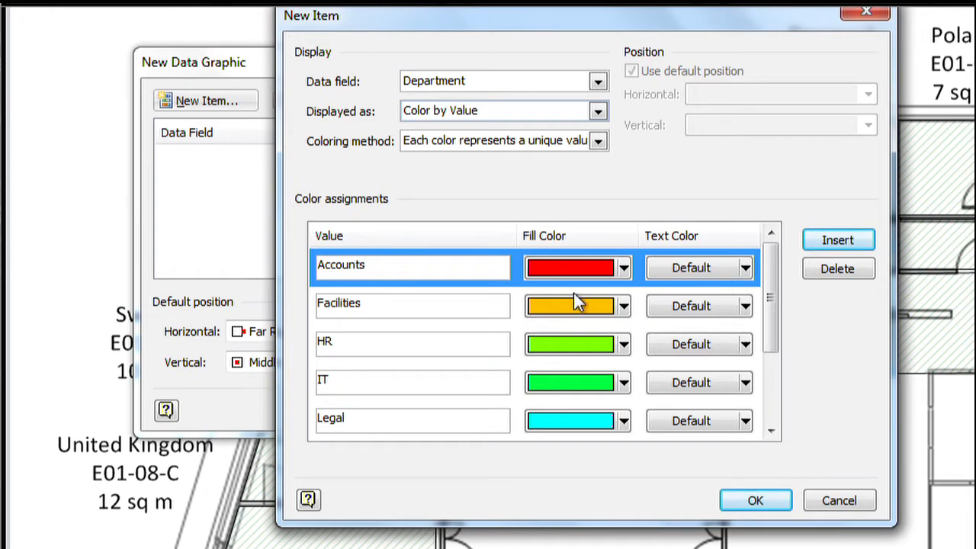
{"action": "left_click", "coordinate": [625, 267]}
{"action": "left_click", "coordinate": [625, 267]}
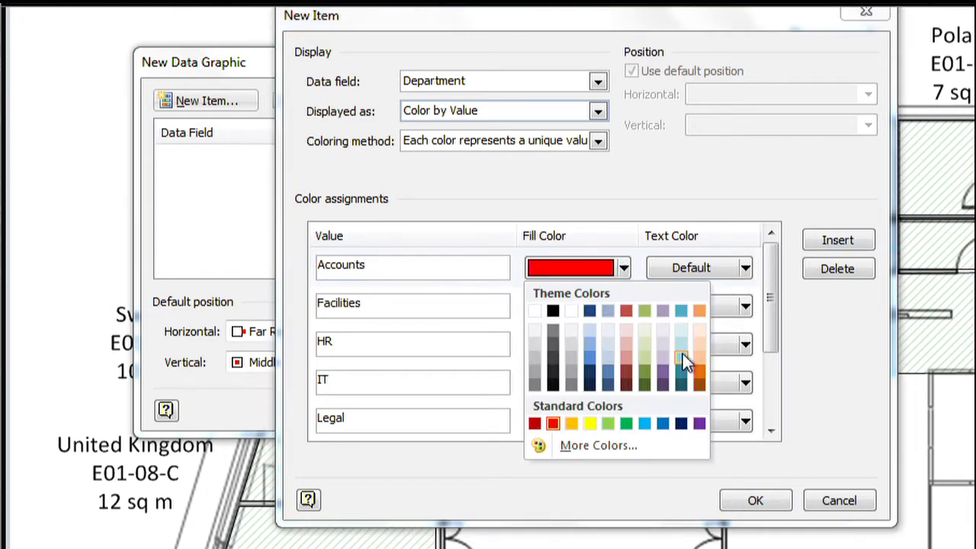
{"action": "left_click", "coordinate": [625, 214]}
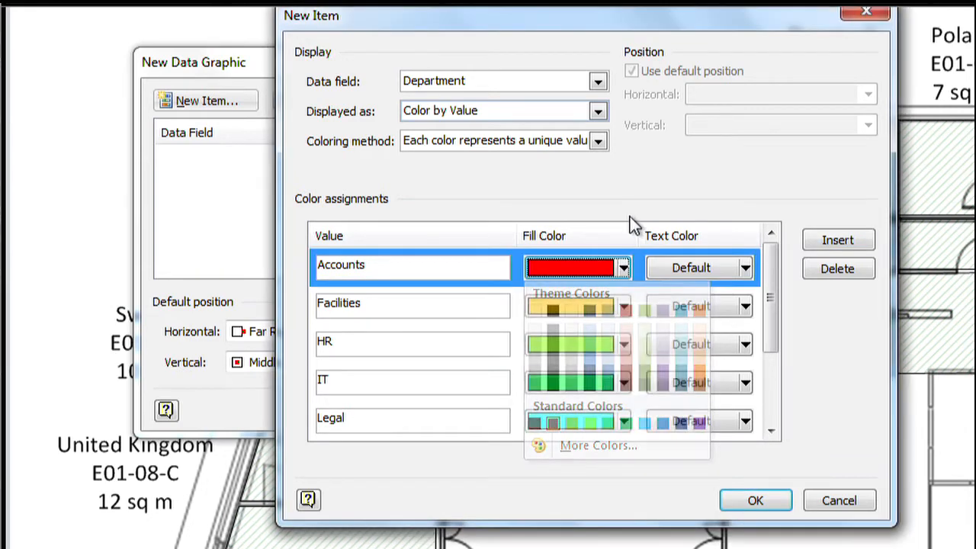
{"action": "left_click", "coordinate": [745, 269]}
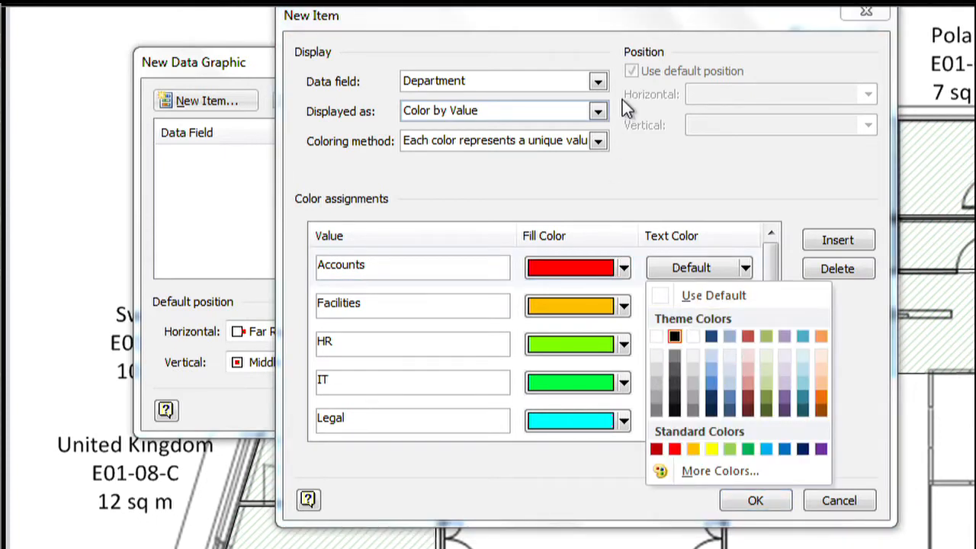
{"action": "left_click", "coordinate": [726, 191]}
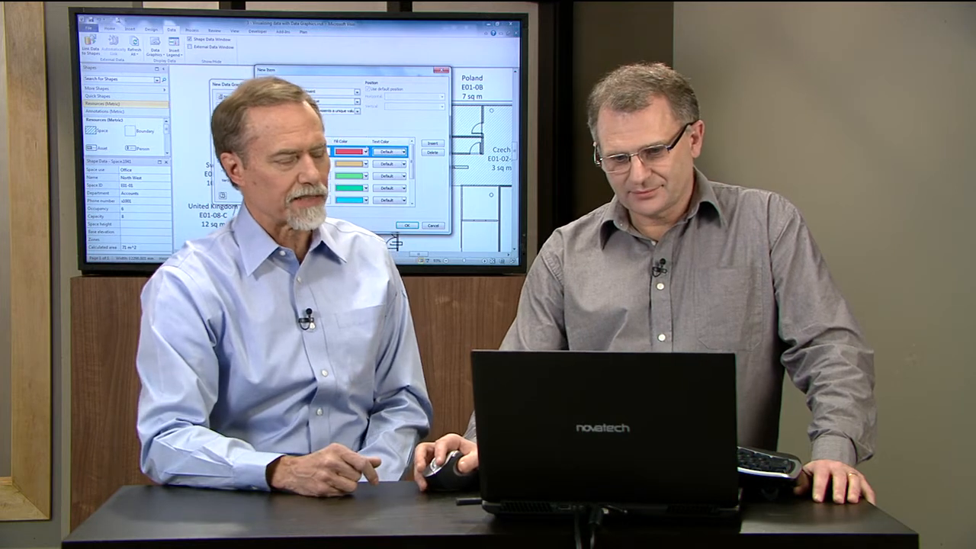
Accept the Department color item and apply the new data graphic to the North West space.
{"action": "left_click", "coordinate": [408, 226]}
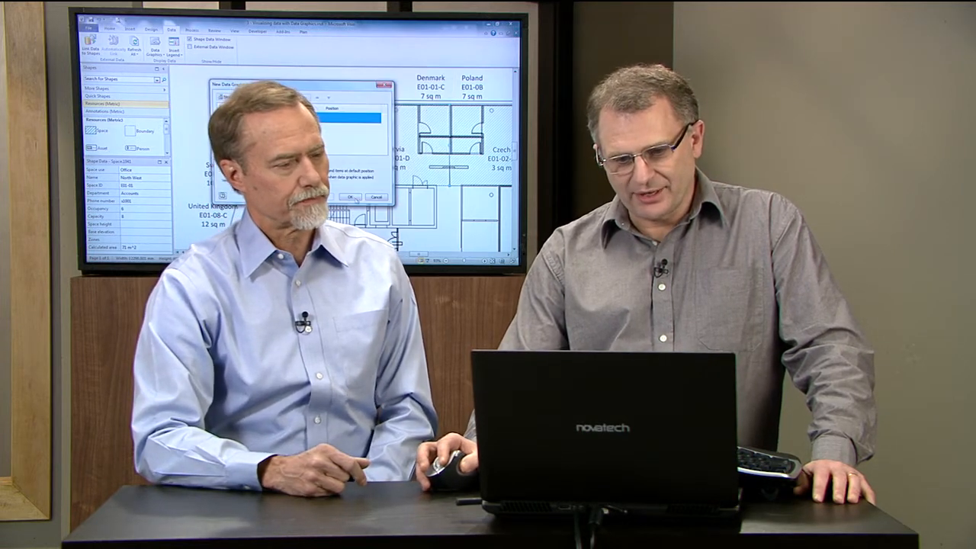
{"action": "left_click", "coordinate": [349, 197]}
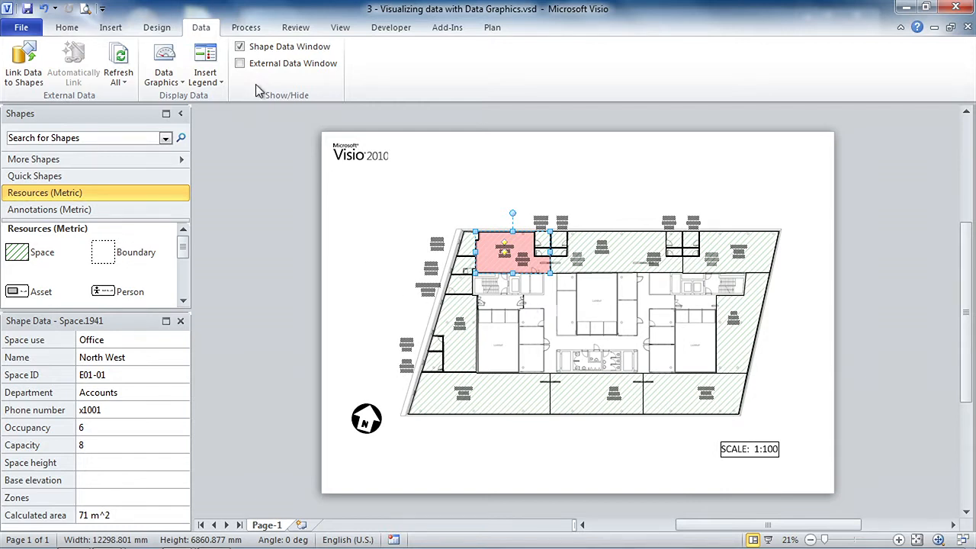
Select all shapes on the Space layer using Select by Type.
{"action": "left_click", "coordinate": [66, 29]}
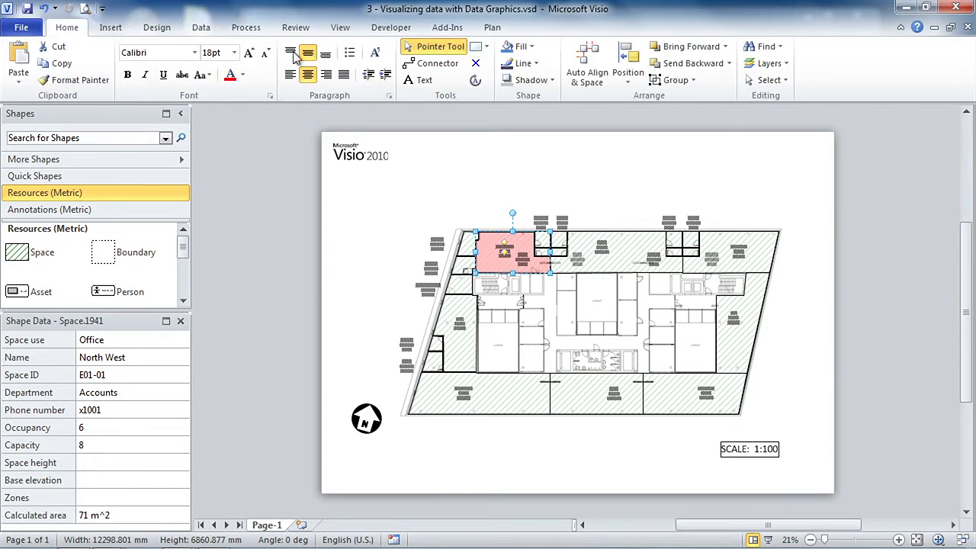
{"action": "left_click", "coordinate": [786, 82]}
{"action": "left_click", "coordinate": [789, 116]}
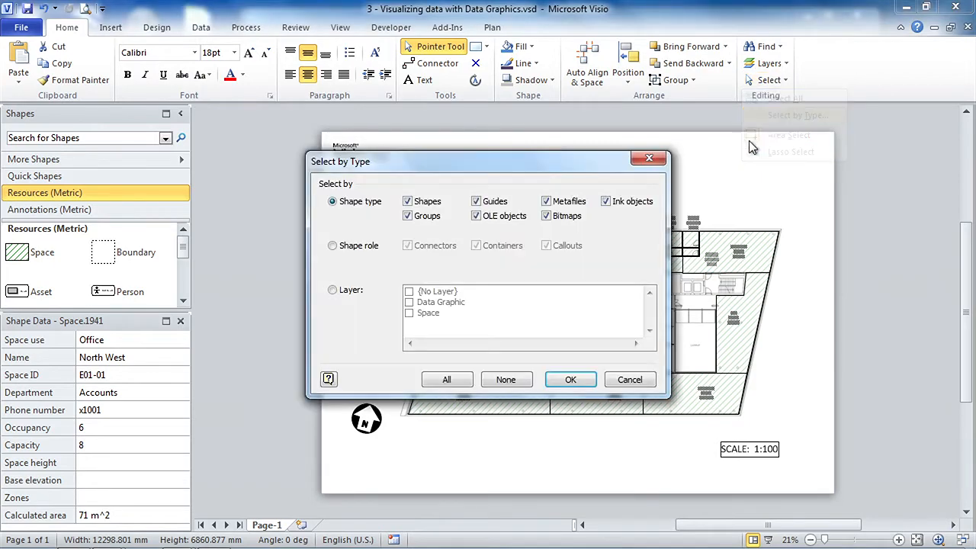
{"action": "left_click", "coordinate": [352, 290]}
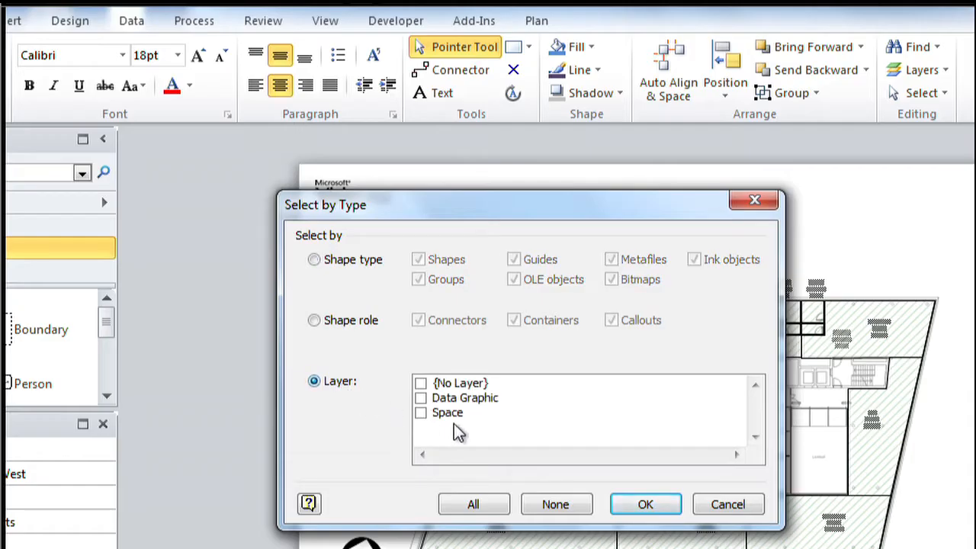
{"action": "left_click", "coordinate": [447, 413]}
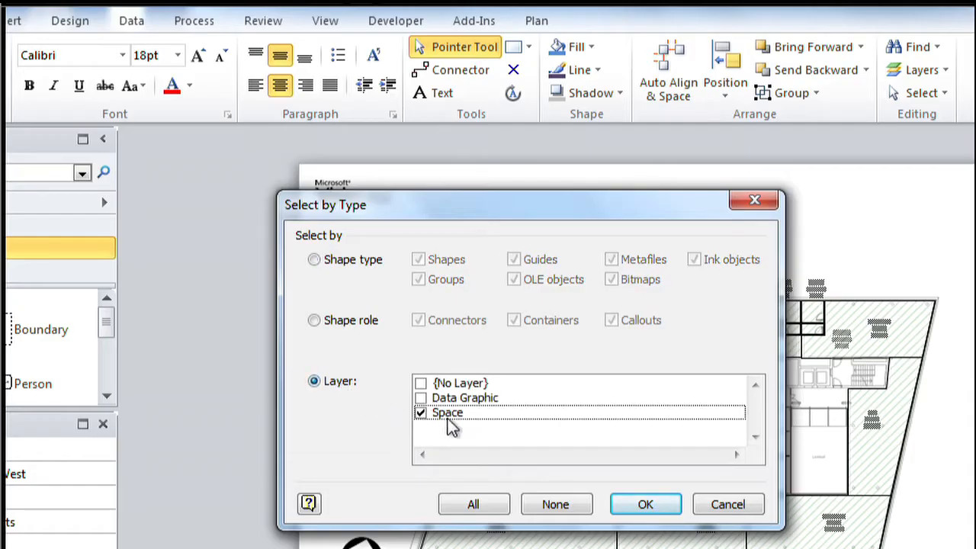
{"action": "left_click", "coordinate": [662, 504]}
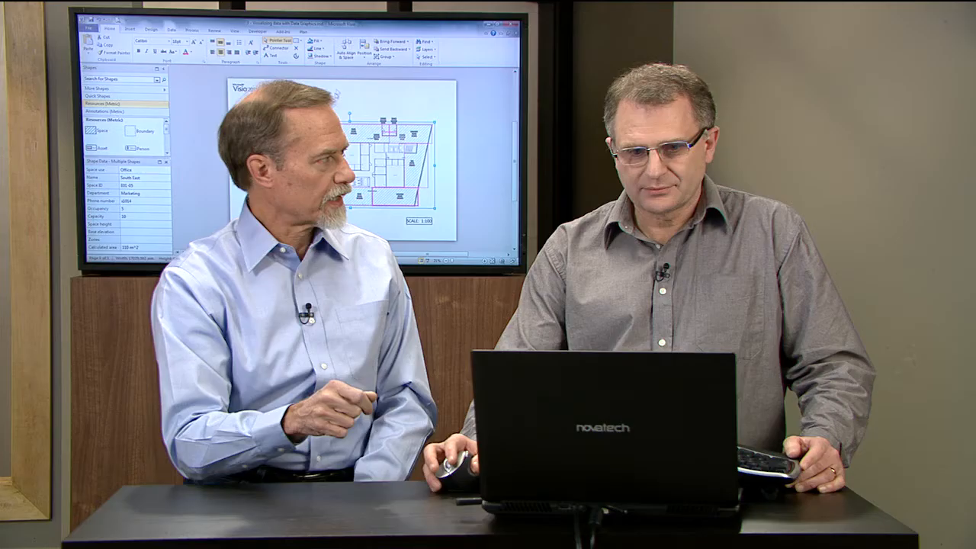
Apply the Department color data graphic to all selected spaces.
{"action": "left_click", "coordinate": [170, 31]}
{"action": "left_click", "coordinate": [155, 51]}
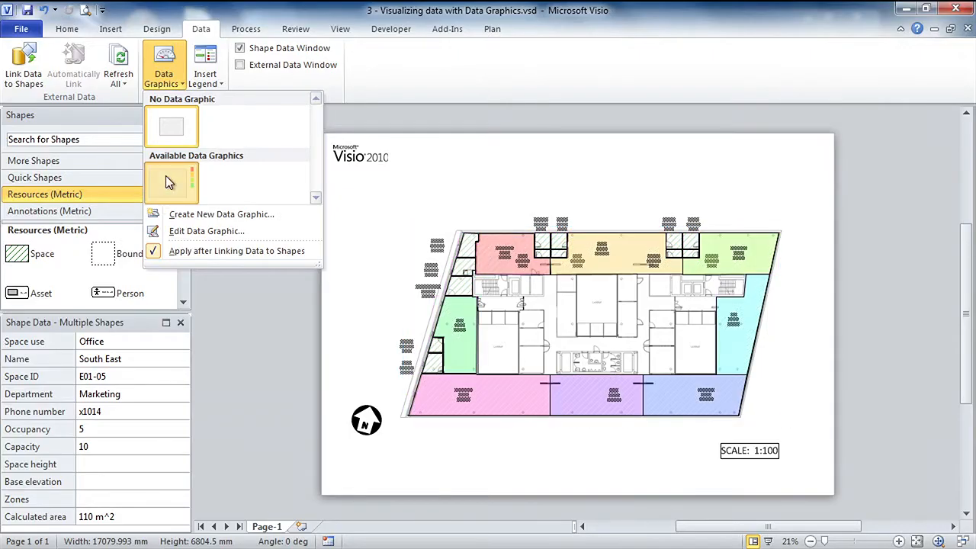
{"action": "left_click", "coordinate": [165, 175]}
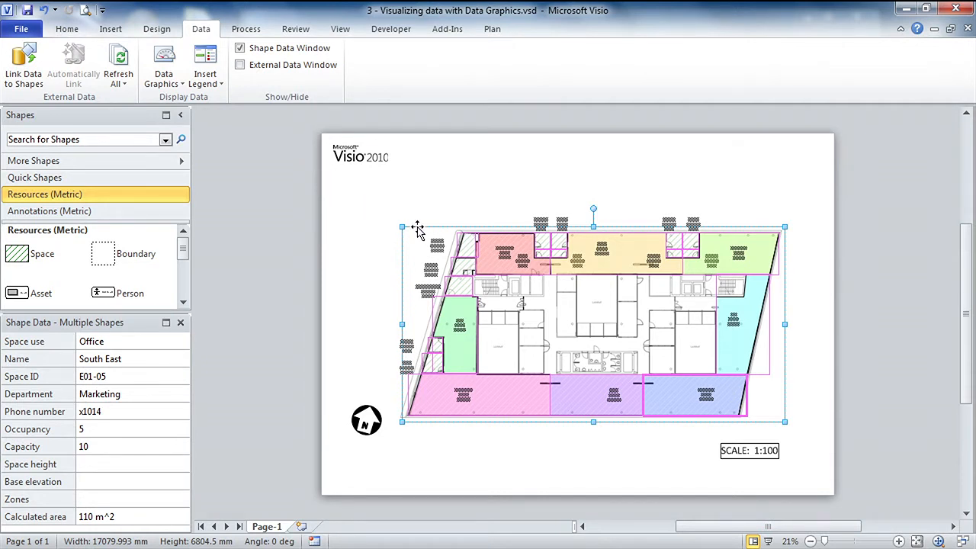
Edit the applied data graphic and add a new Phone number item displayed as Text.
{"action": "left_click_drag", "start_coordinate": [418, 212], "coordinate": [602, 293]}
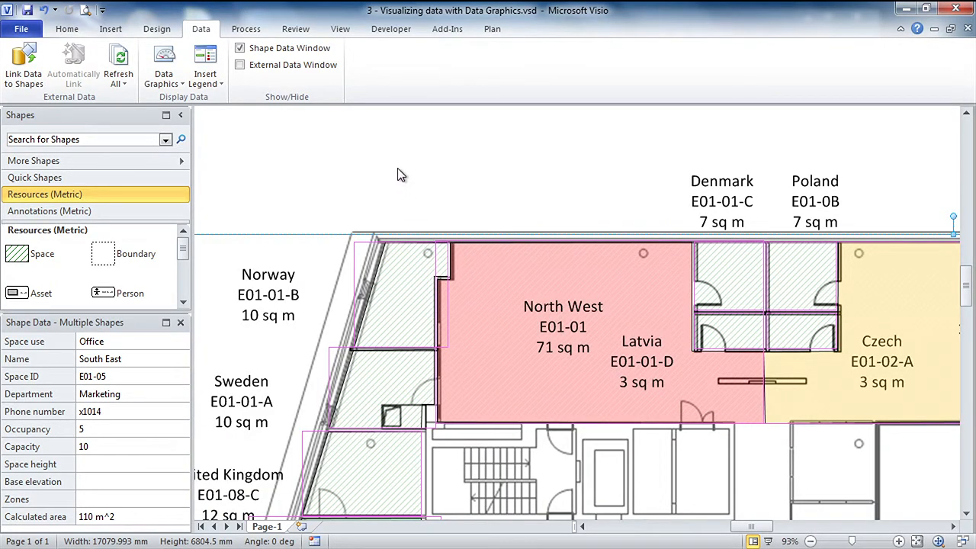
{"action": "left_click", "coordinate": [163, 77]}
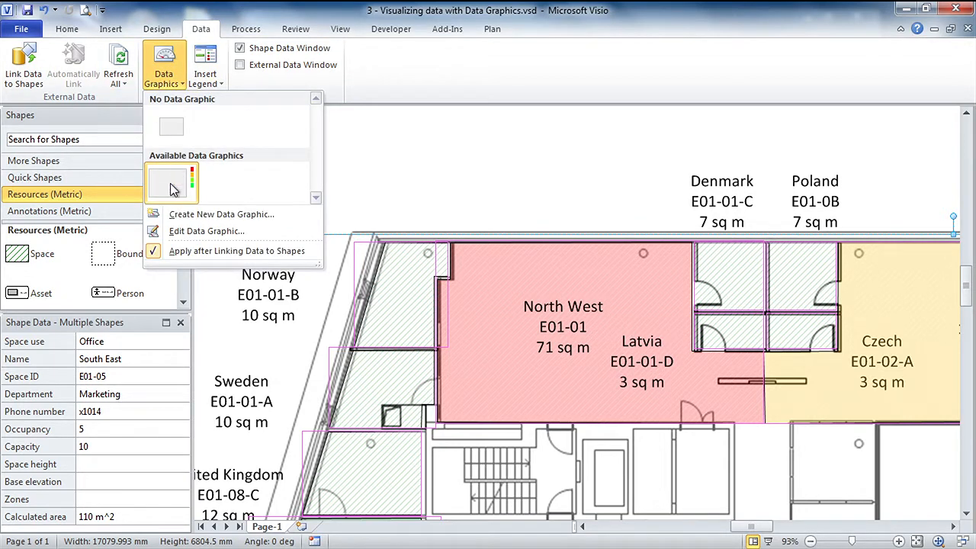
{"action": "left_click", "coordinate": [190, 231]}
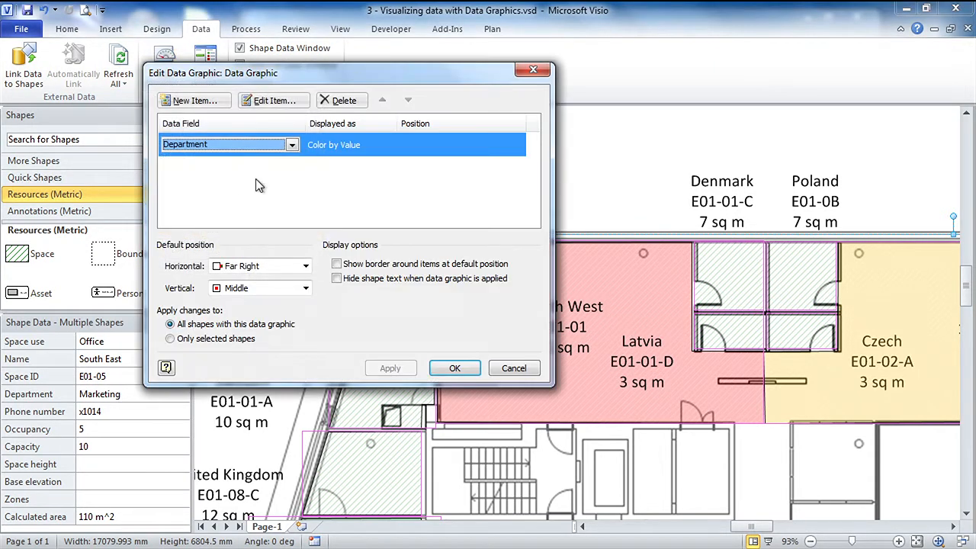
{"action": "left_click", "coordinate": [204, 101]}
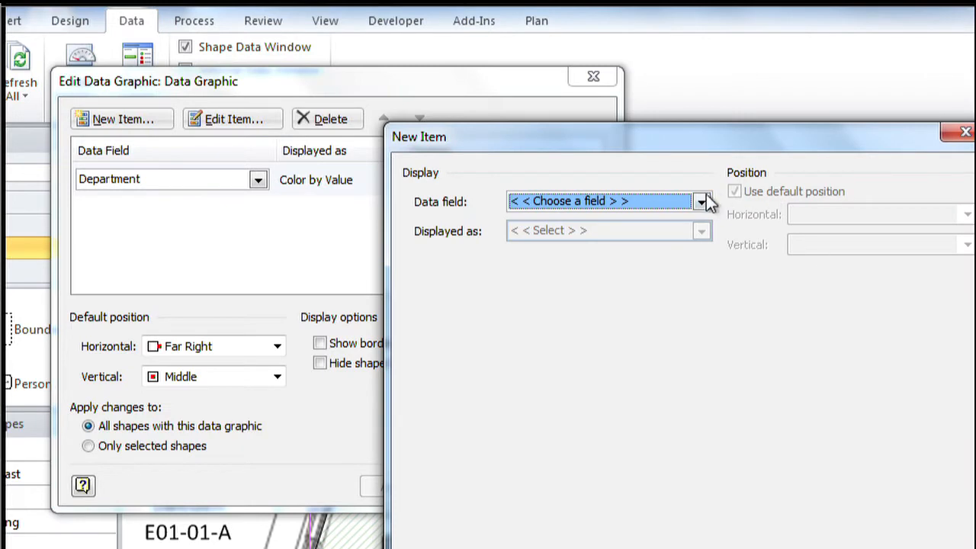
{"action": "left_click", "coordinate": [701, 201]}
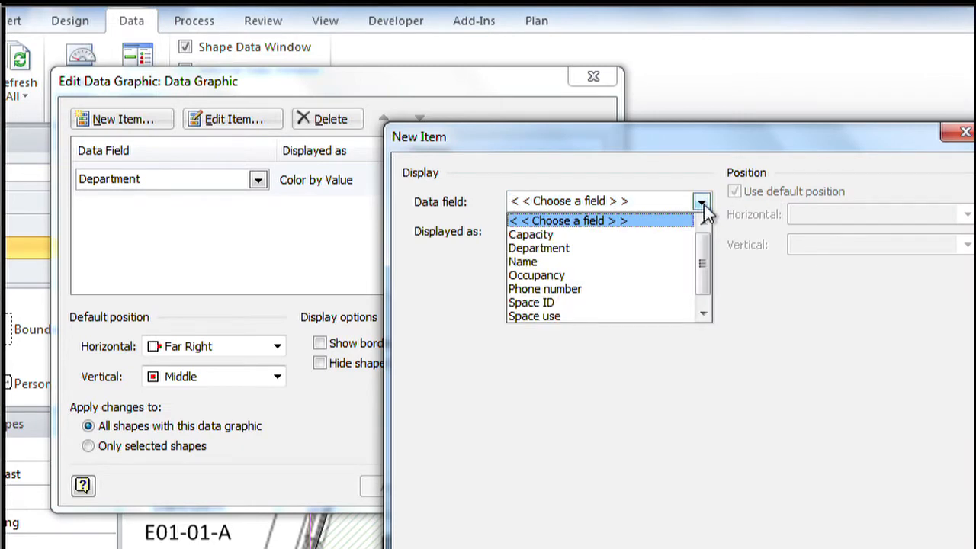
{"action": "left_click", "coordinate": [647, 290]}
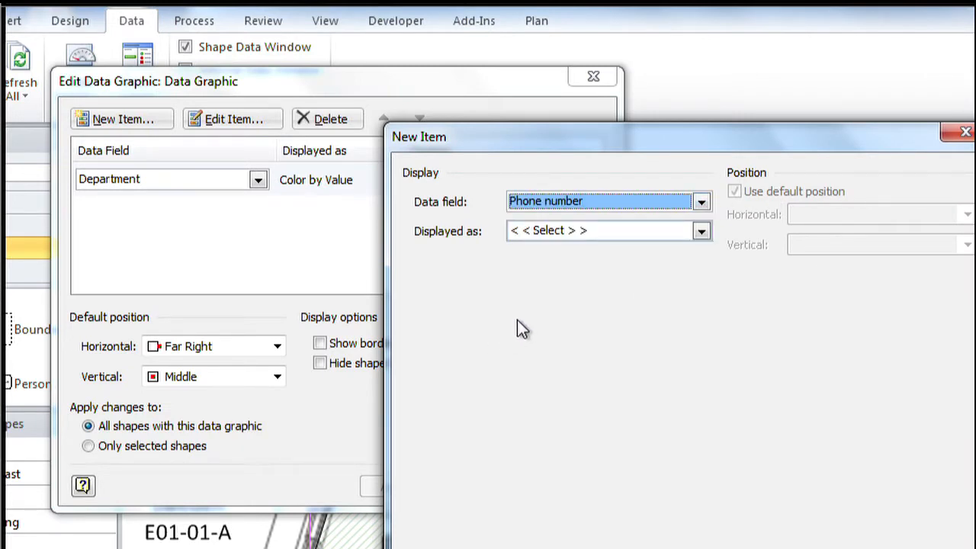
{"action": "left_click_drag", "start_coordinate": [662, 150], "coordinate": [459, 122]}
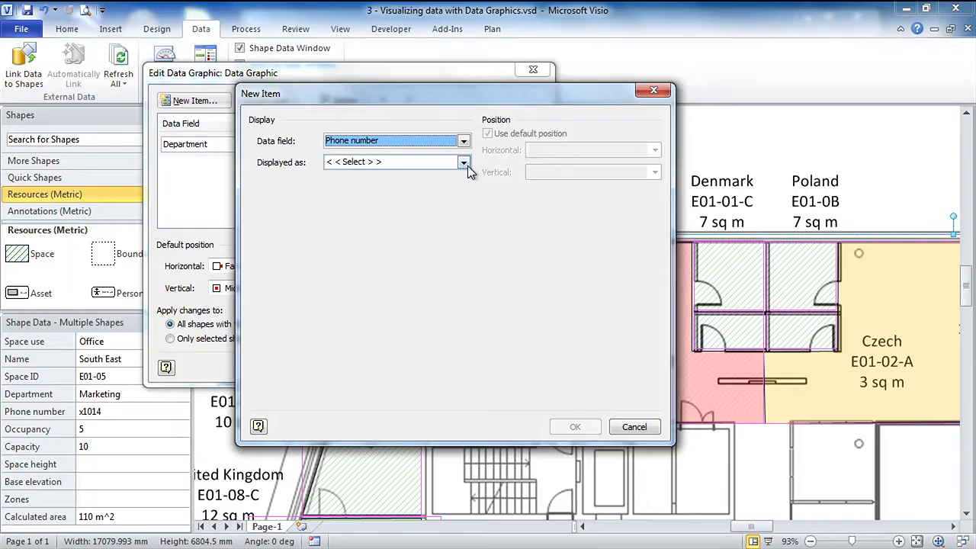
{"action": "left_click", "coordinate": [497, 204]}
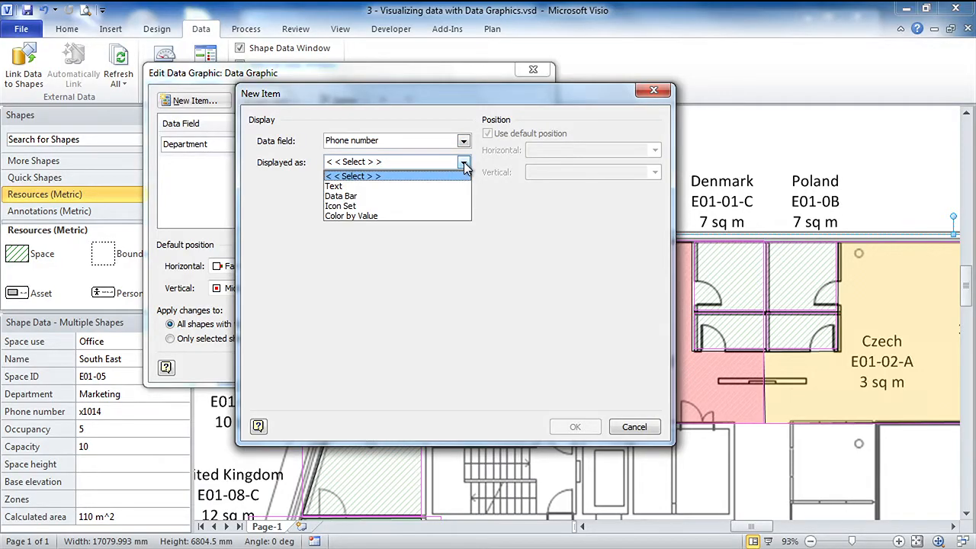
{"action": "left_click", "coordinate": [424, 187]}
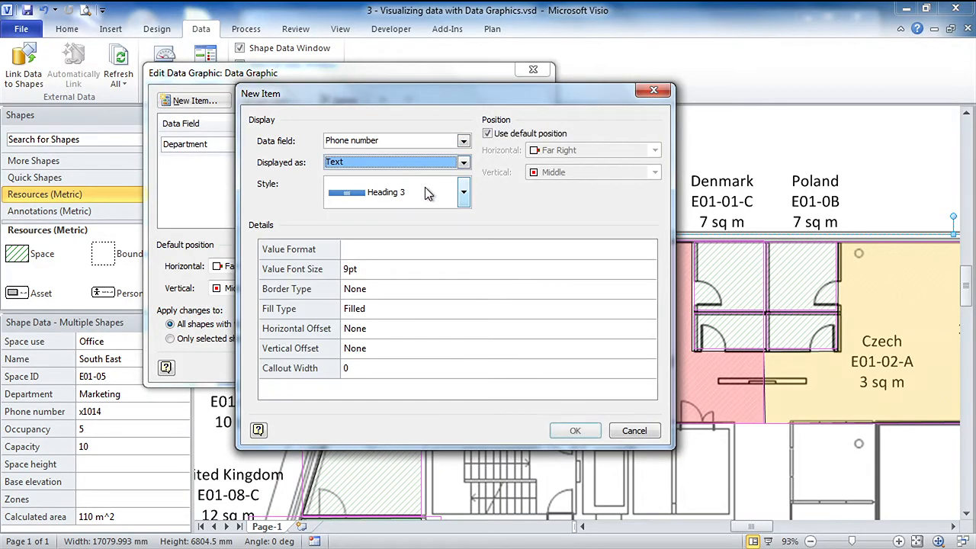
Style the Phone number item as a Circle callout with a value length of 5 and accept it.
{"action": "left_click", "coordinate": [463, 194]}
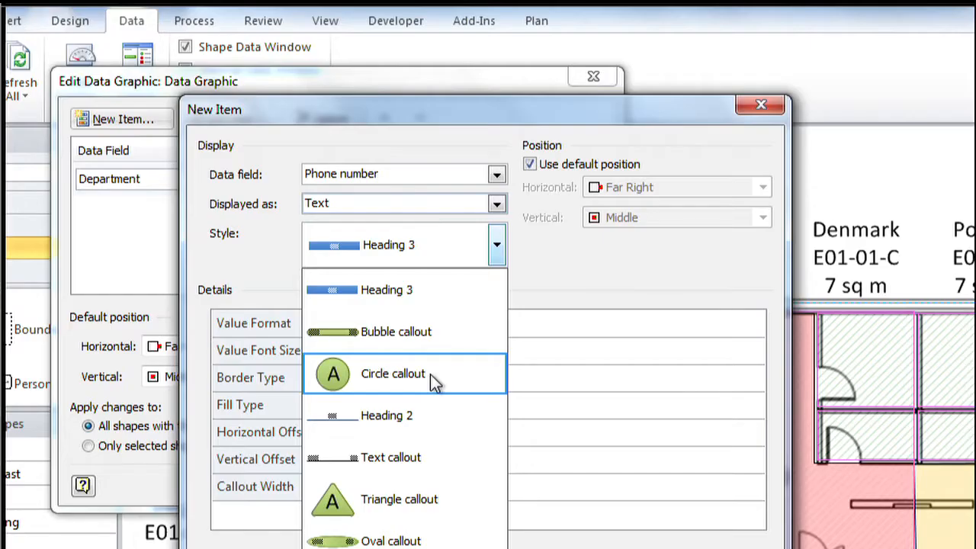
{"action": "left_click", "coordinate": [430, 374]}
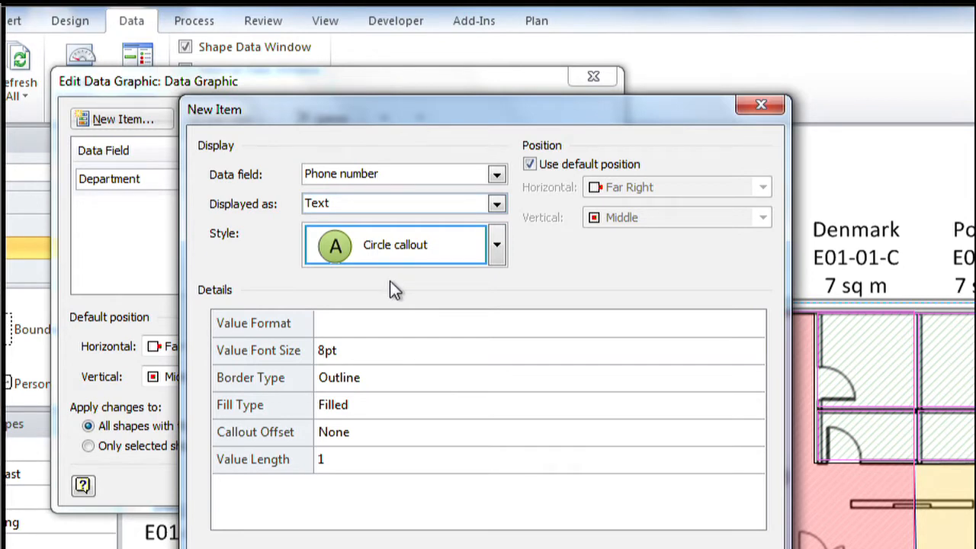
{"action": "left_click", "coordinate": [349, 468]}
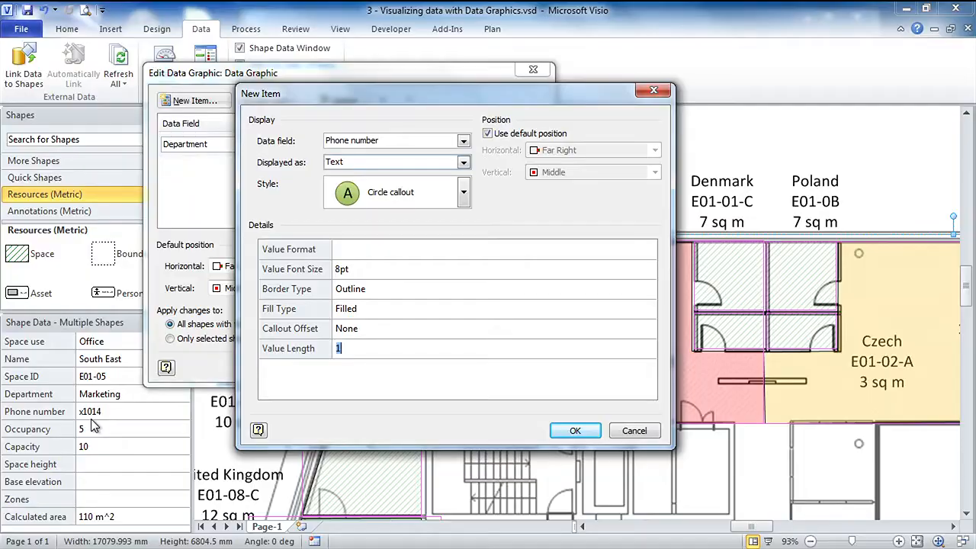
{"action": "type", "text": "5"}
{"action": "left_click", "coordinate": [561, 433]}
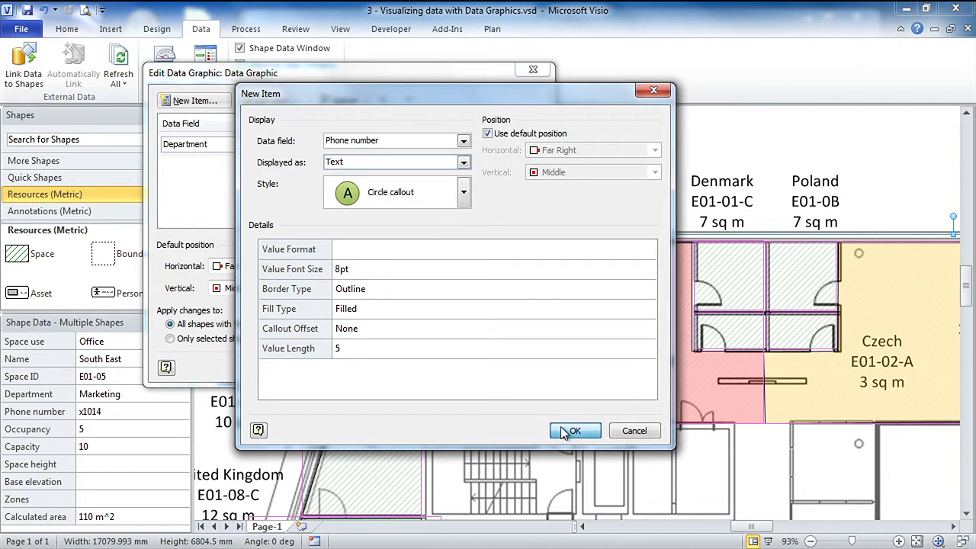
Override the Phone number item's default position with Center horizontally and Middle vertically, and accept the item.
{"action": "left_click", "coordinate": [523, 133]}
{"action": "left_click", "coordinate": [595, 149]}
{"action": "left_click", "coordinate": [585, 177]}
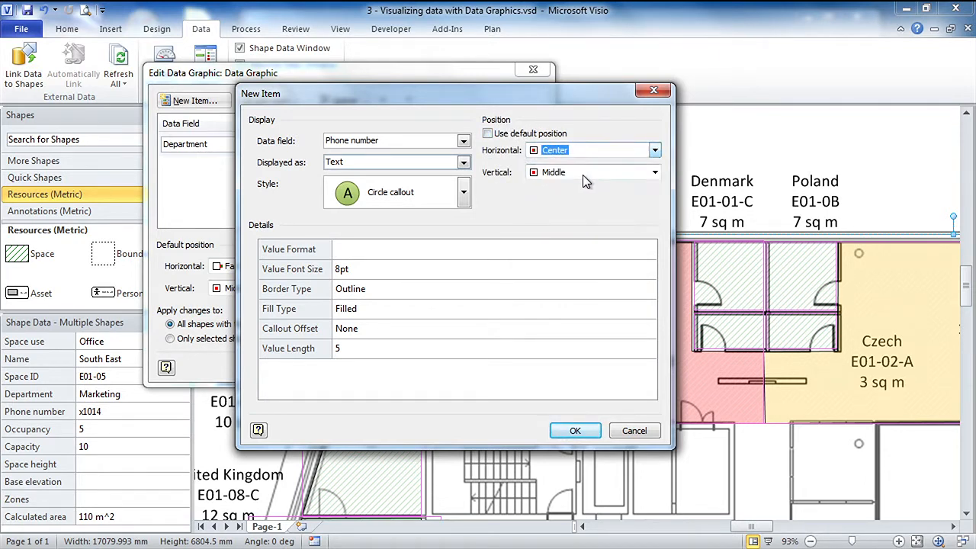
{"action": "left_click", "coordinate": [581, 174]}
{"action": "left_click", "coordinate": [565, 200]}
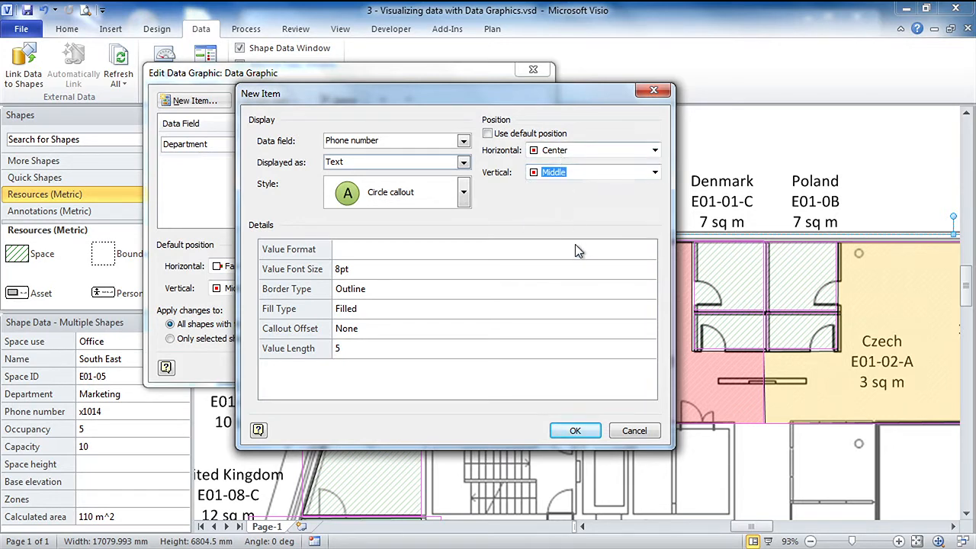
{"action": "left_click", "coordinate": [578, 432]}
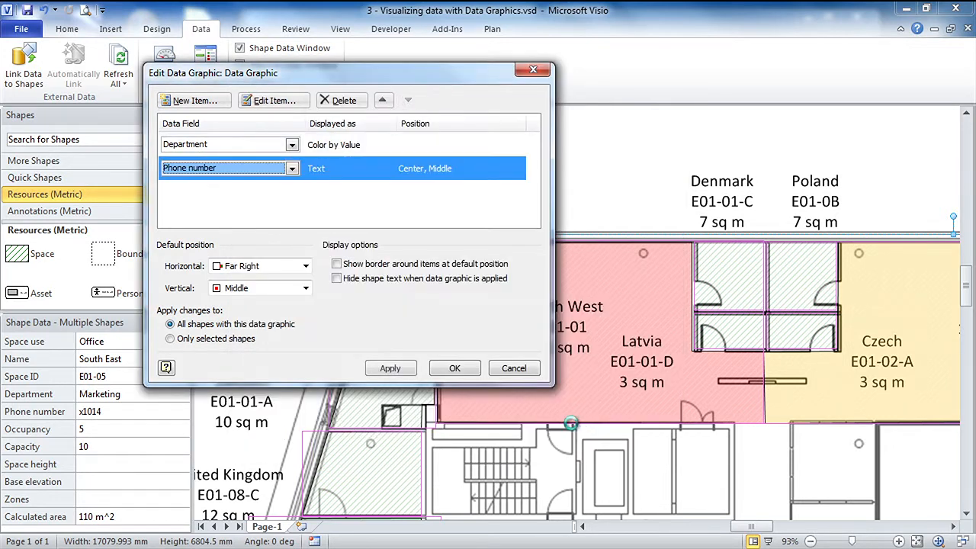
Apply the edited data graphic to the spaces and set its default horizontal position to Center.
{"action": "left_click", "coordinate": [389, 368]}
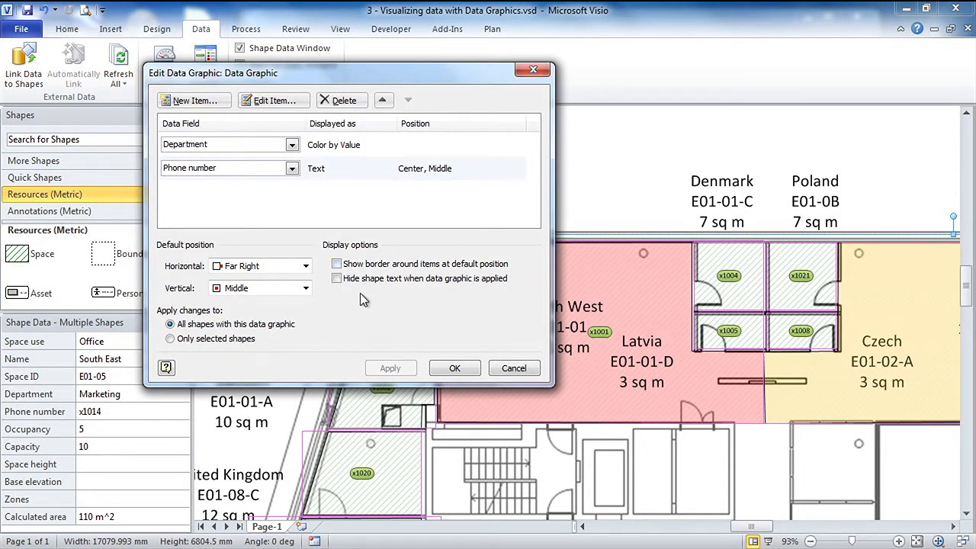
{"action": "left_click", "coordinate": [306, 266]}
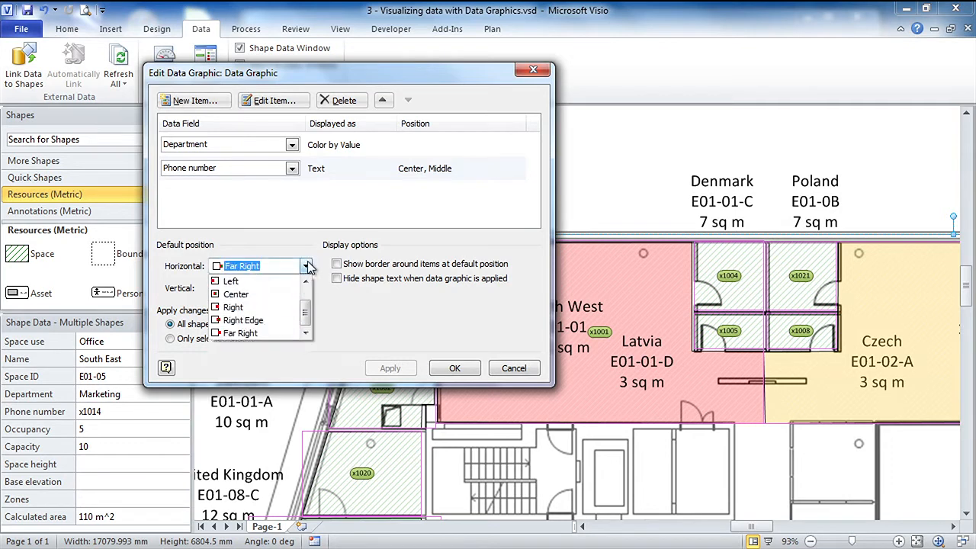
{"action": "left_click", "coordinate": [266, 293]}
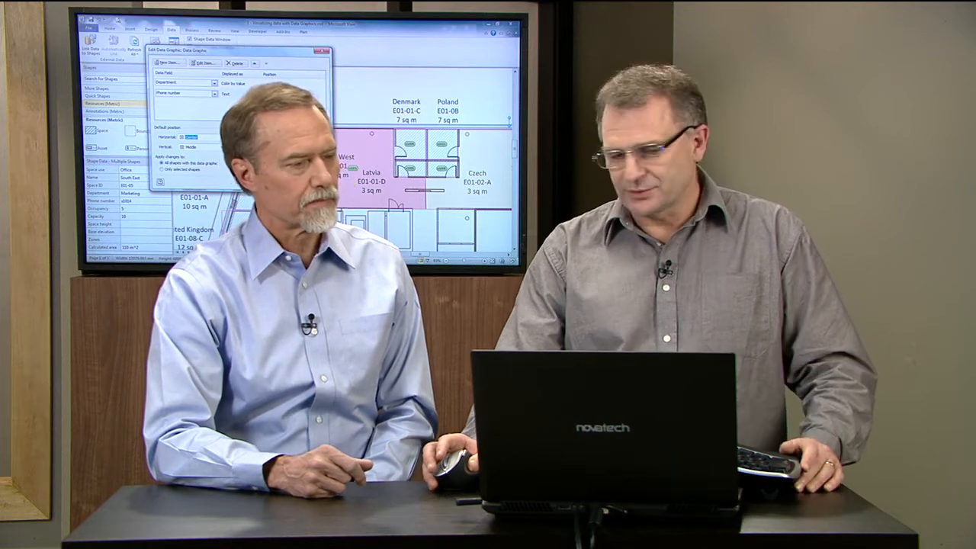
Add a new data graphic item based on the Space use data field.
{"action": "left_click", "coordinate": [186, 101]}
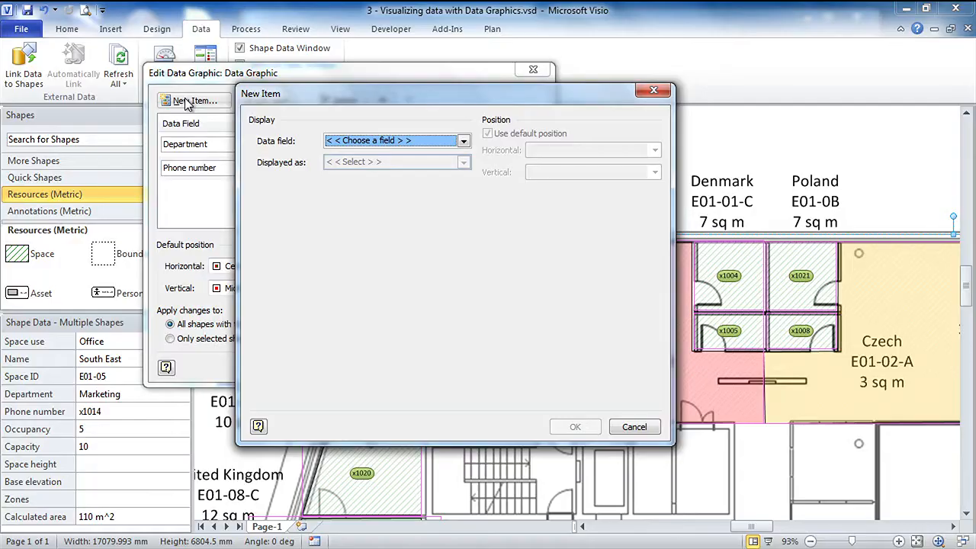
{"action": "left_click", "coordinate": [428, 142]}
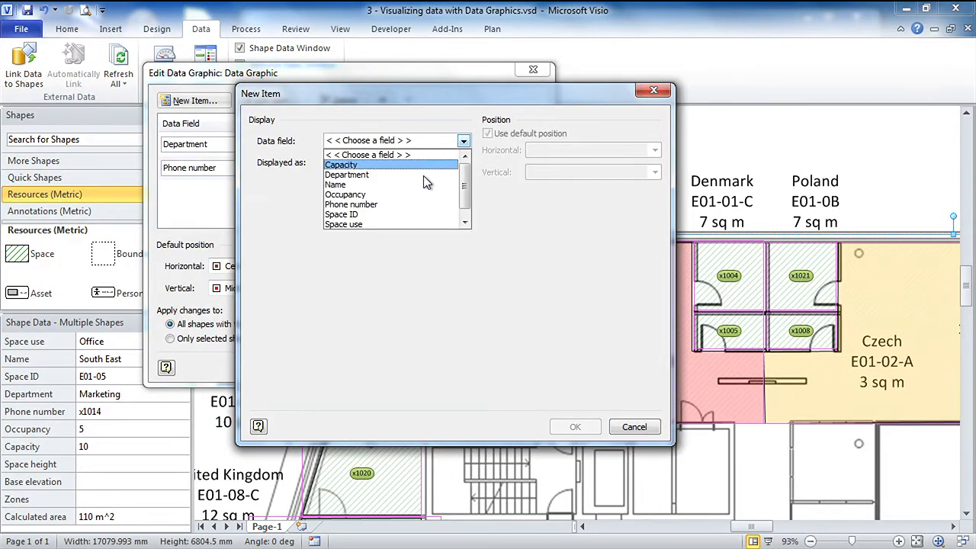
{"action": "left_click_drag", "start_coordinate": [466, 191], "coordinate": [463, 218]}
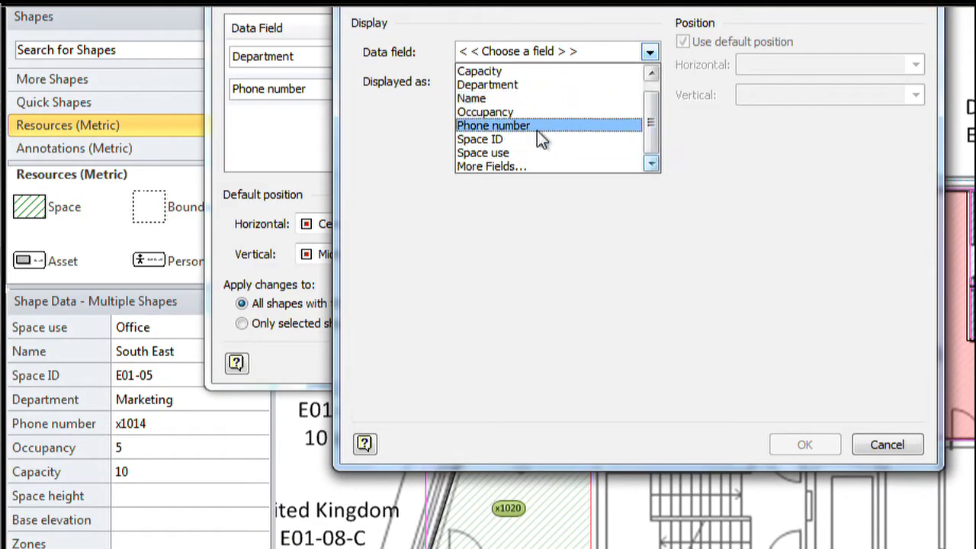
{"action": "left_click", "coordinate": [522, 154]}
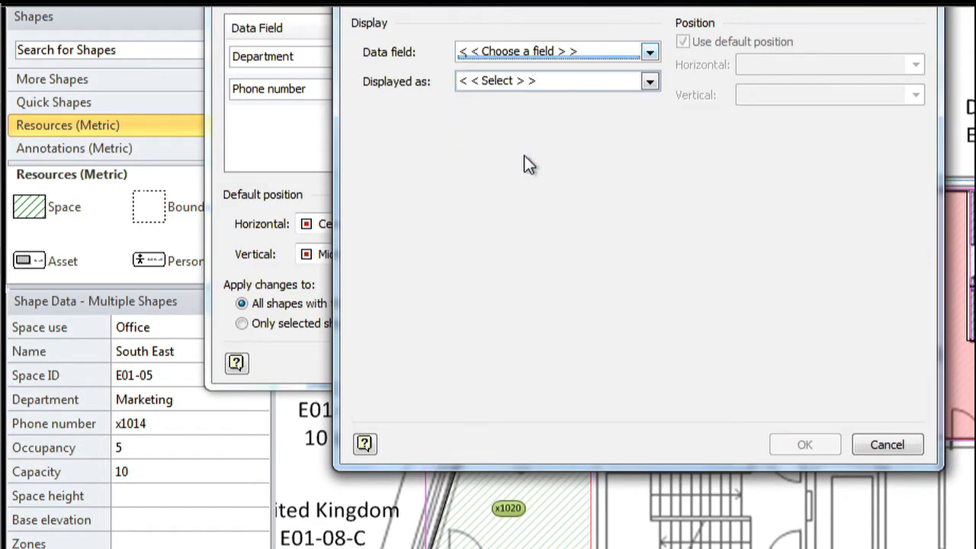
Try displaying the Space use item as Color by Value and examine its value assignments.
{"action": "left_click", "coordinate": [563, 83]}
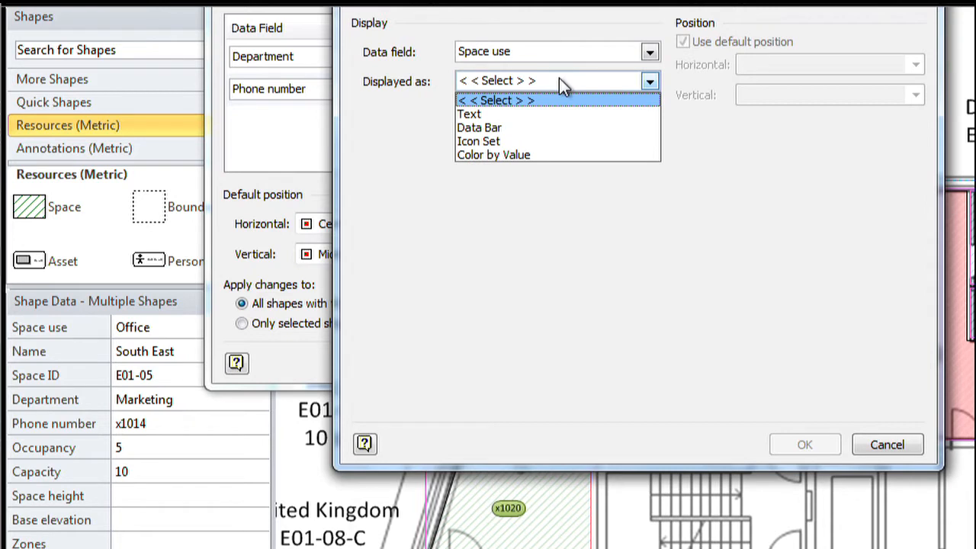
{"action": "left_click", "coordinate": [530, 154]}
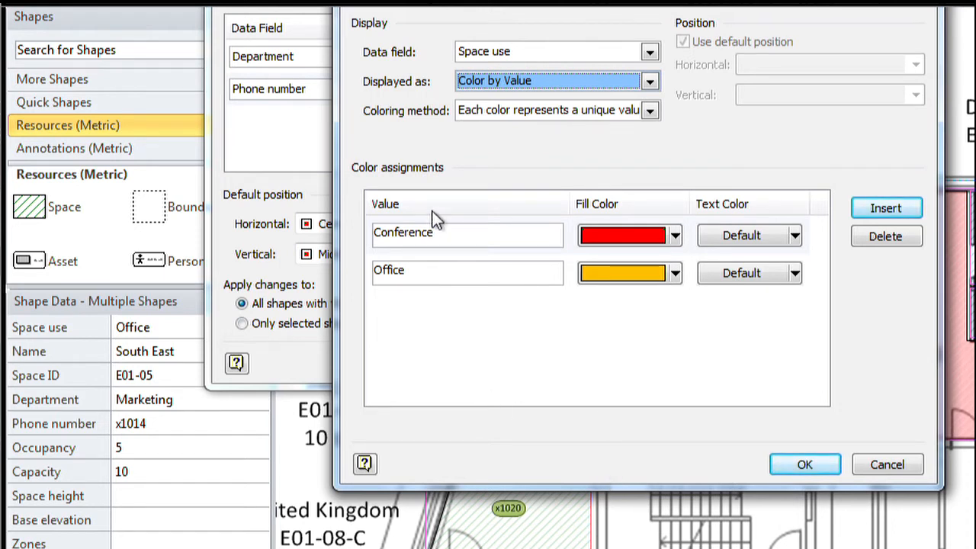
{"action": "left_click", "coordinate": [475, 242]}
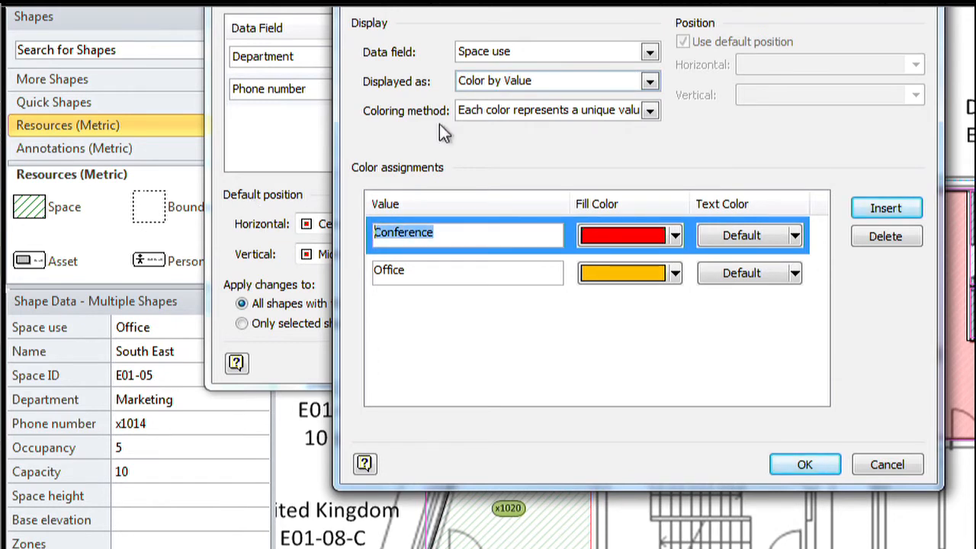
Display the Space use item as an Icon Set using the coloured circles, triangle and diamond style.
{"action": "left_click", "coordinate": [594, 90]}
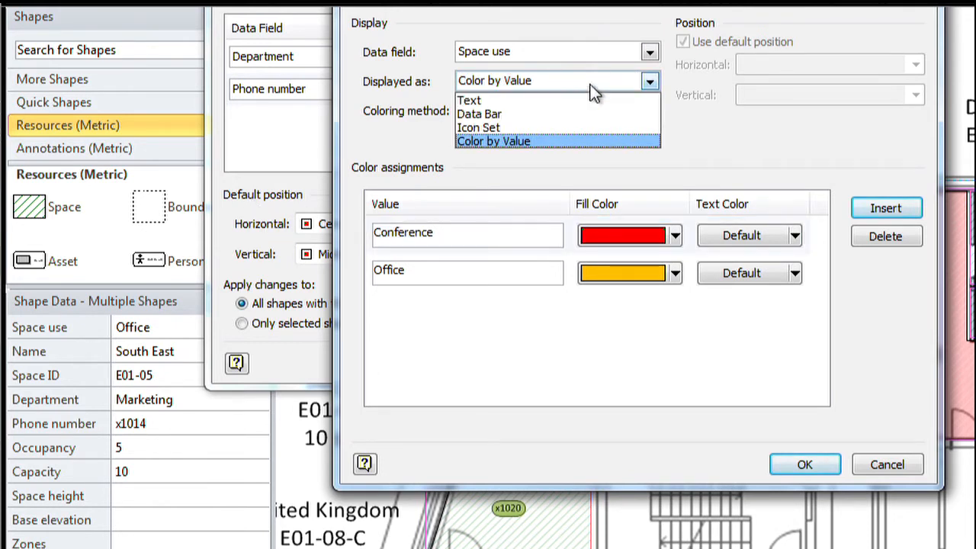
{"action": "left_click", "coordinate": [522, 128]}
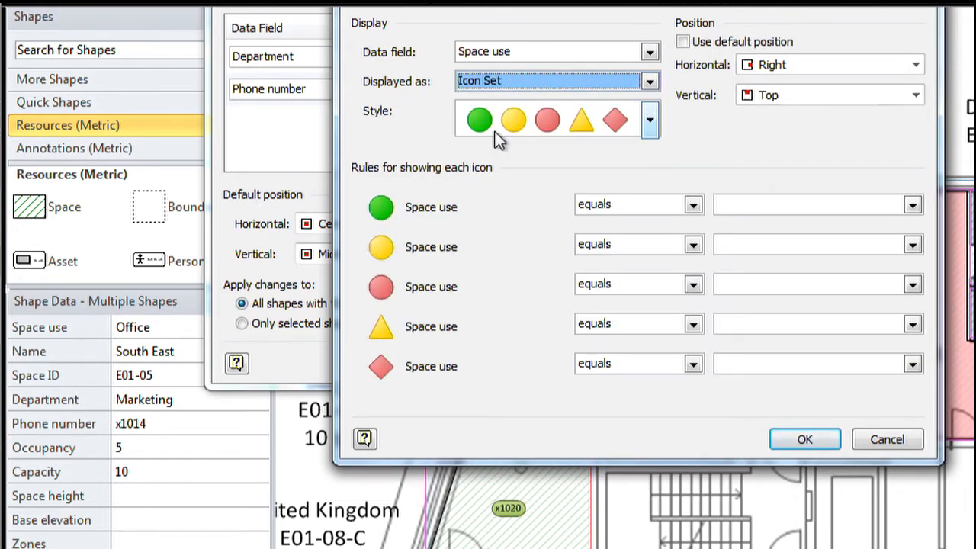
{"action": "left_click", "coordinate": [650, 122]}
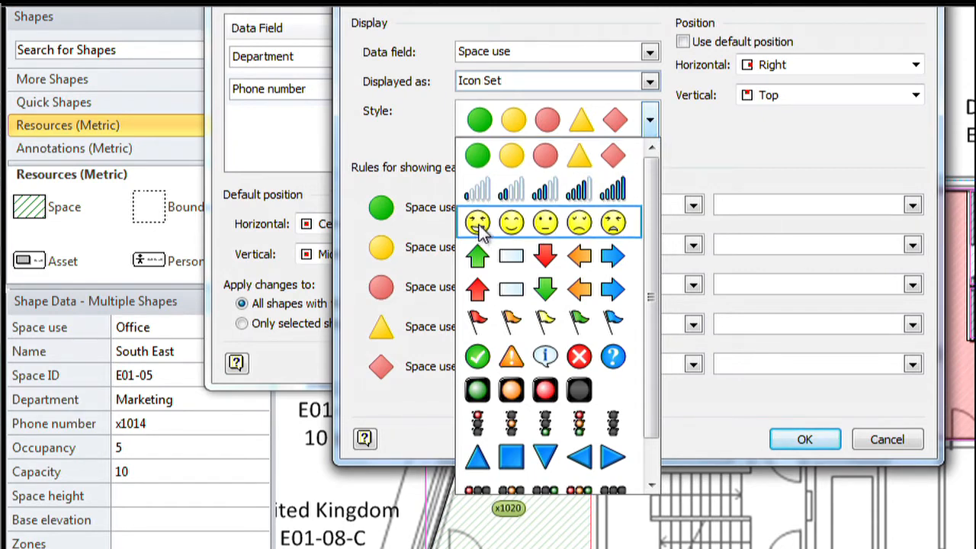
{"action": "left_click", "coordinate": [511, 166]}
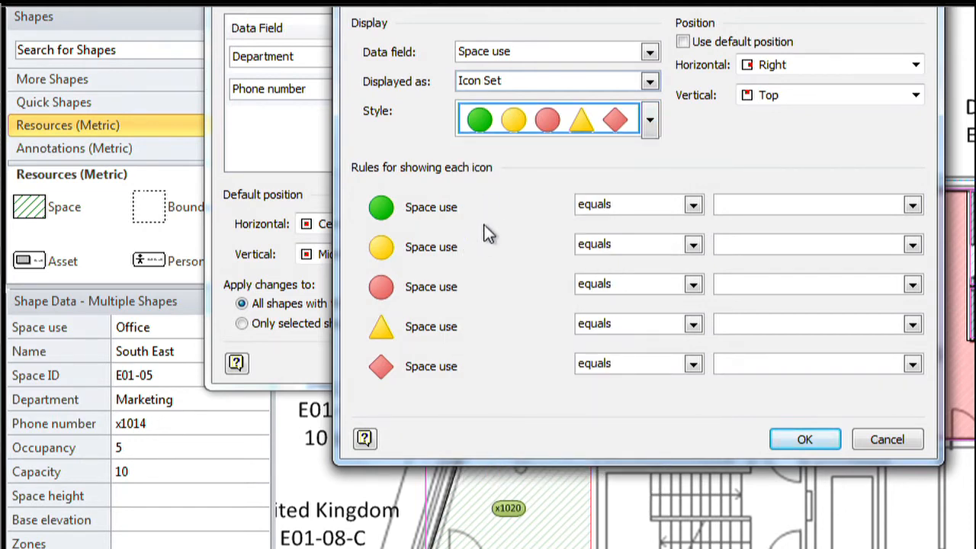
Assign the green circle to Space use equal to Conference and the red diamond to Office, and accept the item.
{"action": "left_click", "coordinate": [744, 206]}
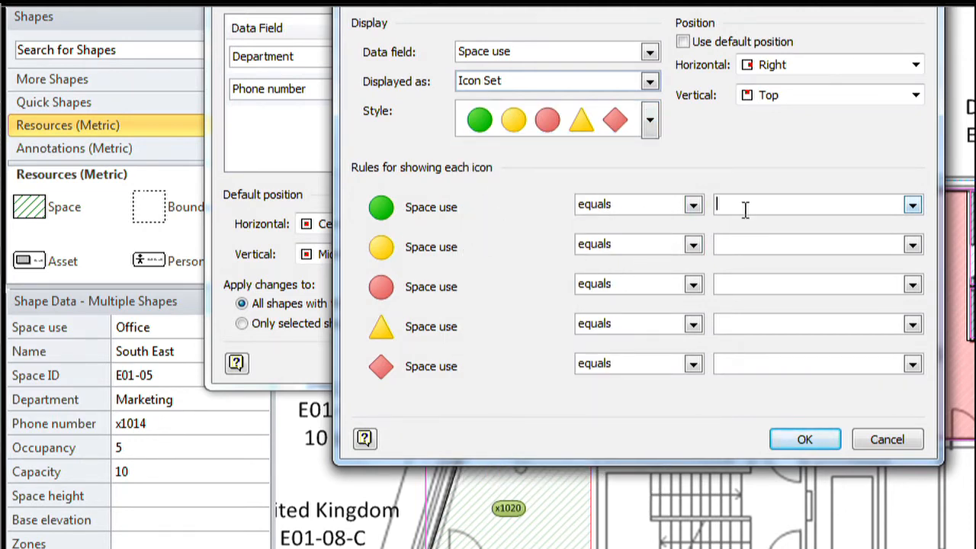
{"action": "type", "text": "Conference"}
{"action": "left_click", "coordinate": [740, 365]}
{"action": "type", "text": "Office"}
{"action": "left_click", "coordinate": [804, 446]}
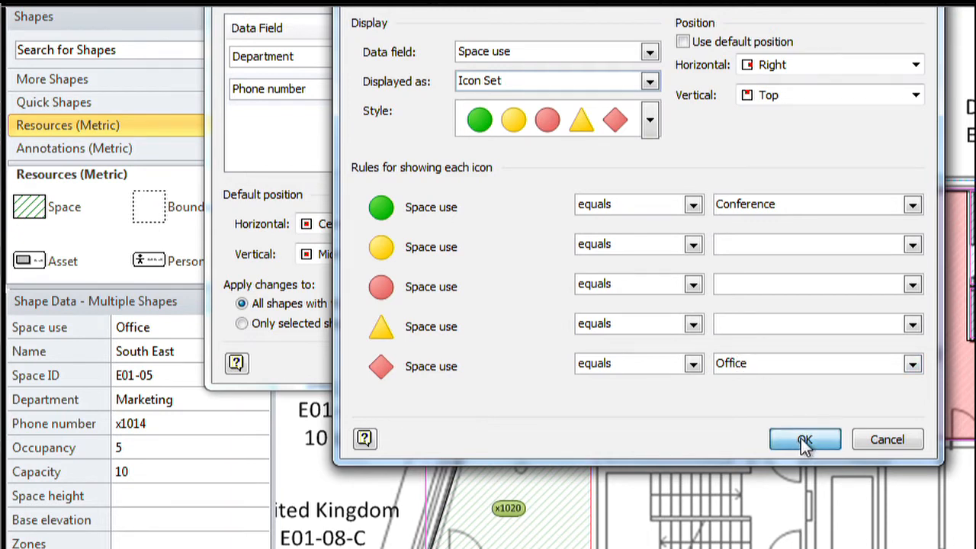